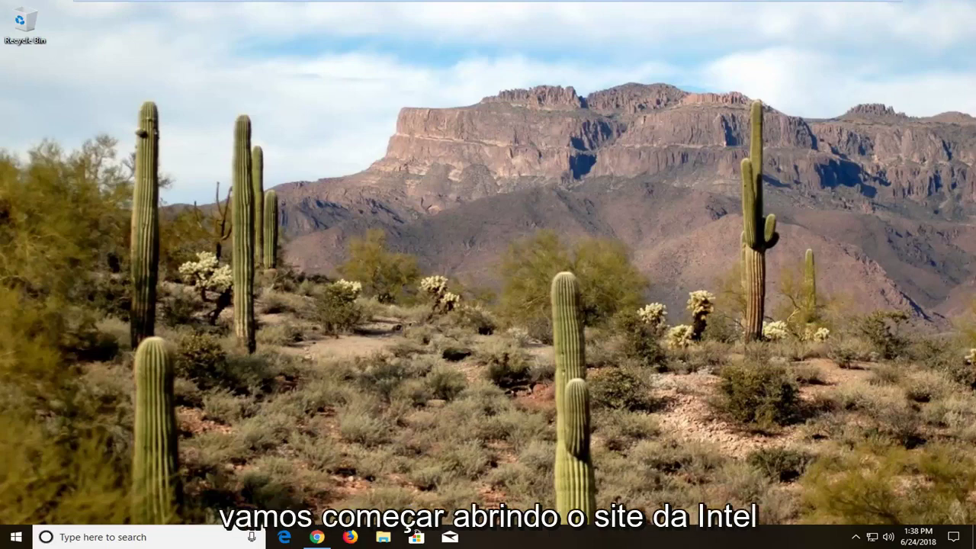
In Chrome, download win64_24.20.100.6136.zip from Intel's Intel Graphics Driver for Windows 10 page
{"action": "left_click", "coordinate": [317, 538]}
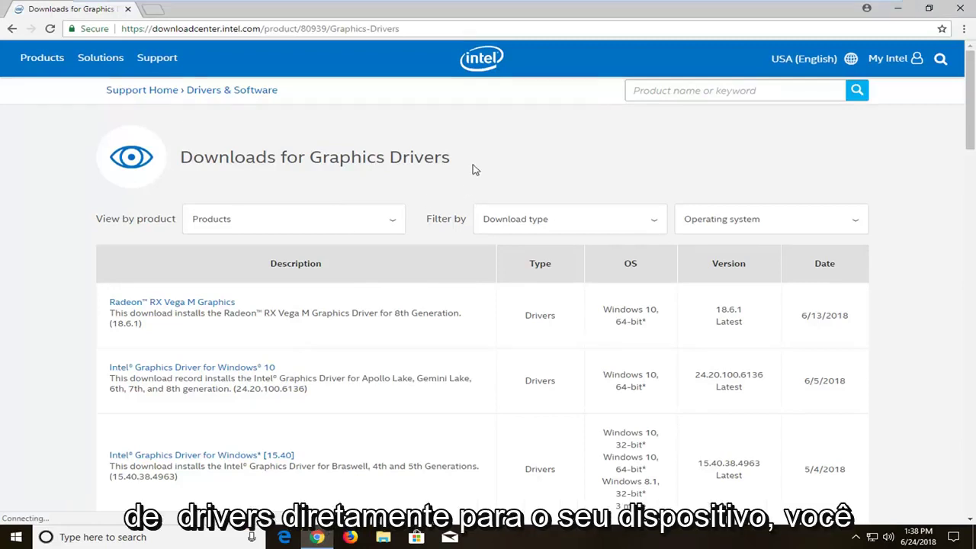
{"action": "scroll", "coordinate": [305, 267], "scroll_direction": "down", "scroll_amount": 2}
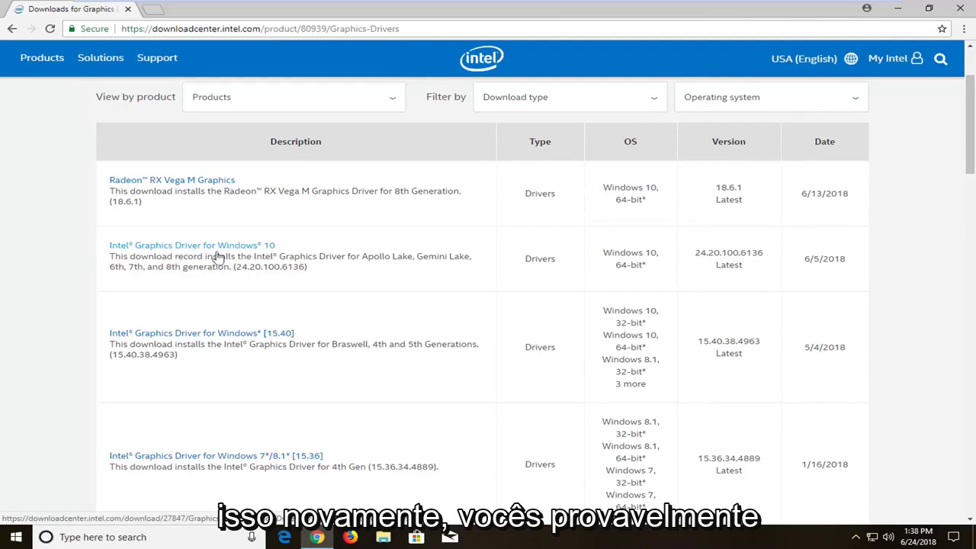
{"action": "left_click", "coordinate": [268, 247]}
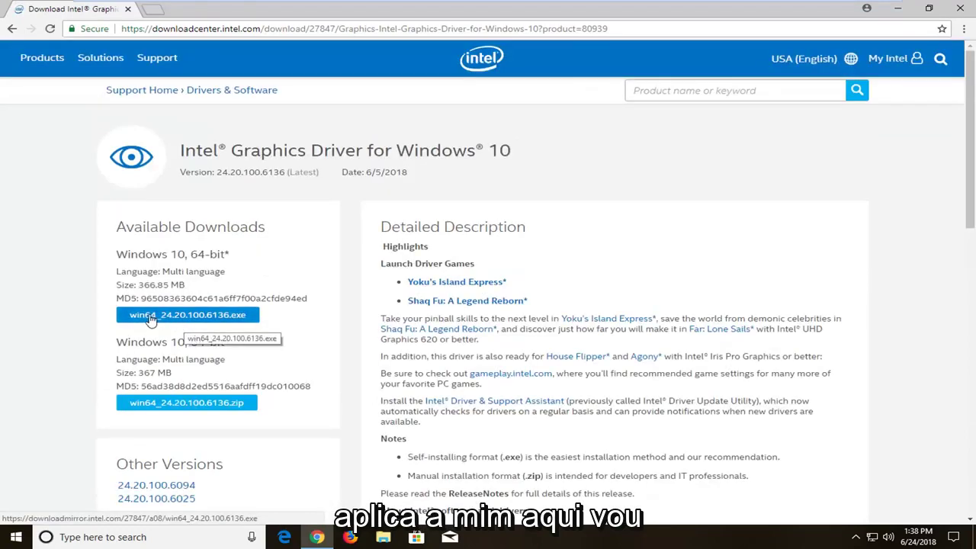
{"action": "left_click", "coordinate": [183, 409]}
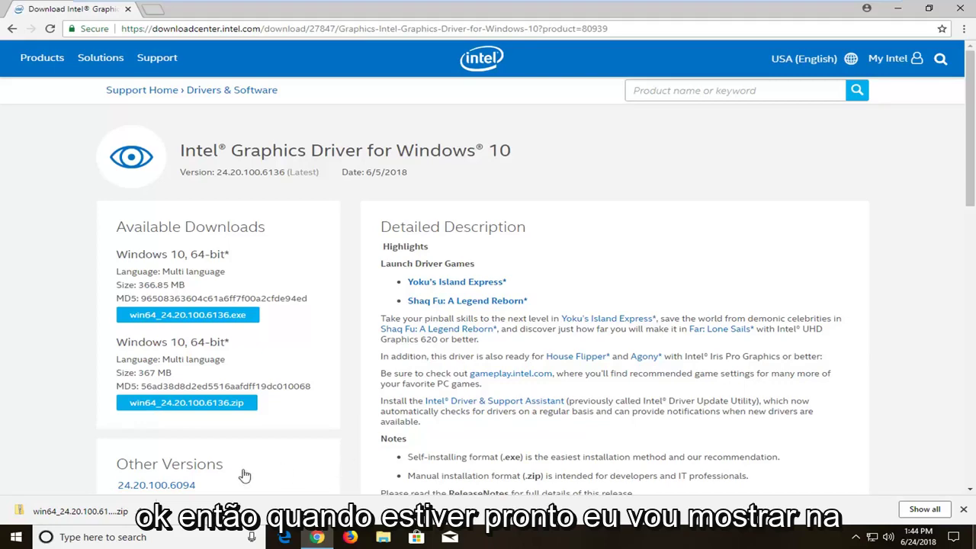
Show the downloaded driver zip in its folder and move it onto the desktop below the Recycle Bin
{"action": "left_click", "coordinate": [140, 510]}
{"action": "left_click", "coordinate": [176, 470]}
{"action": "left_click", "coordinate": [897, 8]}
{"action": "left_click_drag", "start_coordinate": [324, 248], "coordinate": [77, 90]}
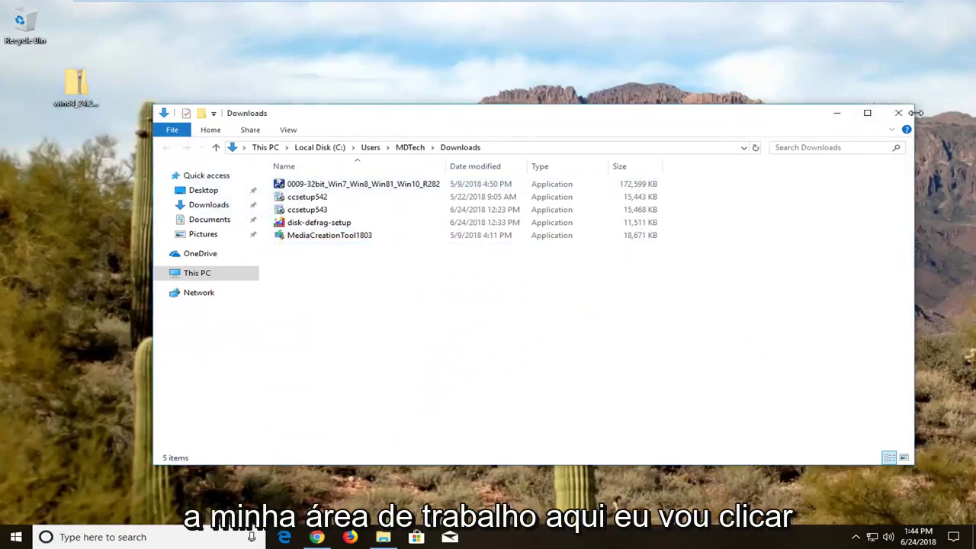
{"action": "left_click", "coordinate": [837, 112]}
{"action": "left_click_drag", "start_coordinate": [90, 87], "coordinate": [28, 81]}
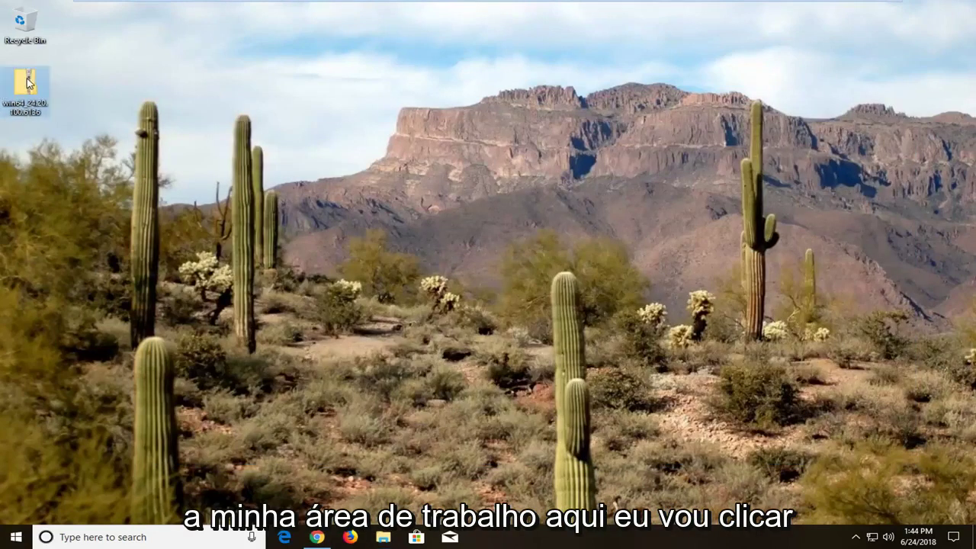
Extract the driver zip to the win64_24.20.100.6136 folder on the desktop and close the extracted folder's window
{"action": "right_click", "coordinate": [27, 80]}
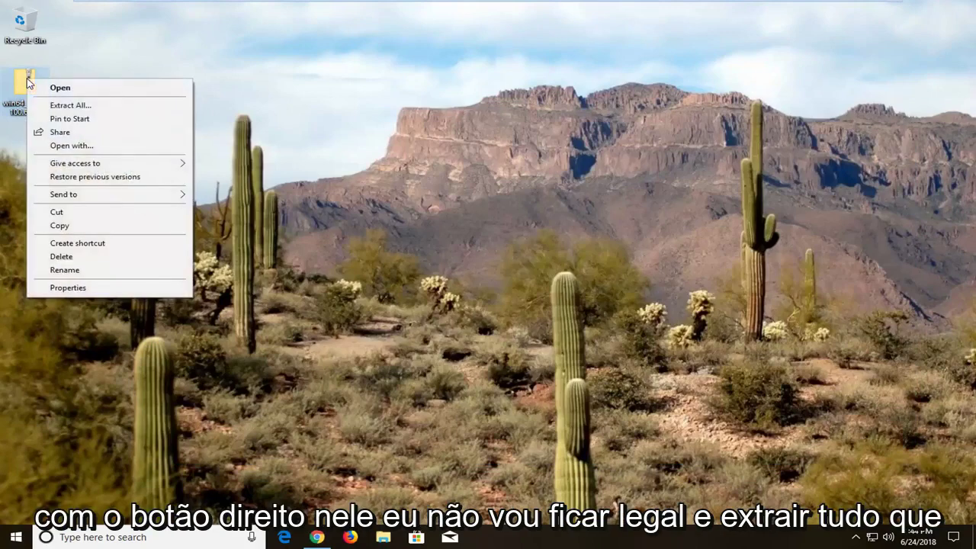
{"action": "left_click", "coordinate": [67, 107]}
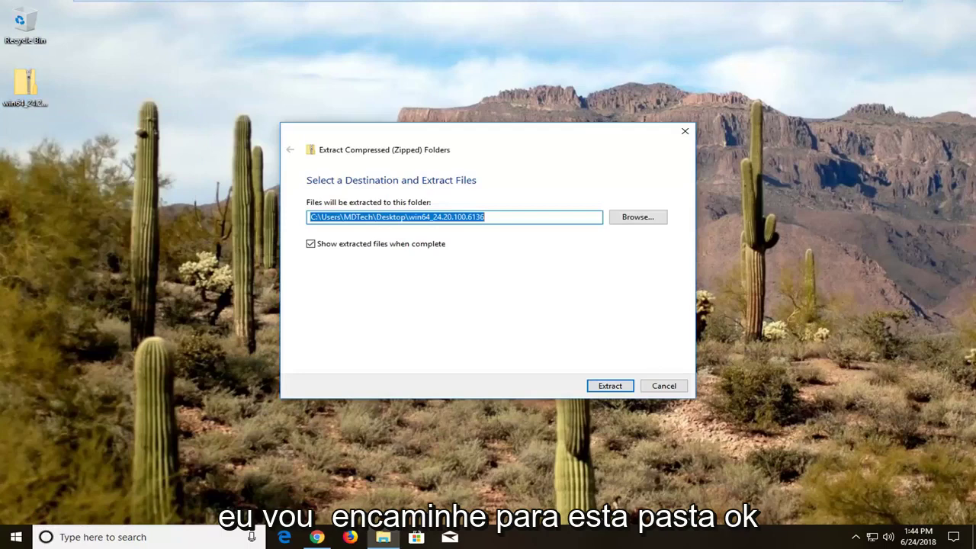
{"action": "left_click", "coordinate": [606, 385]}
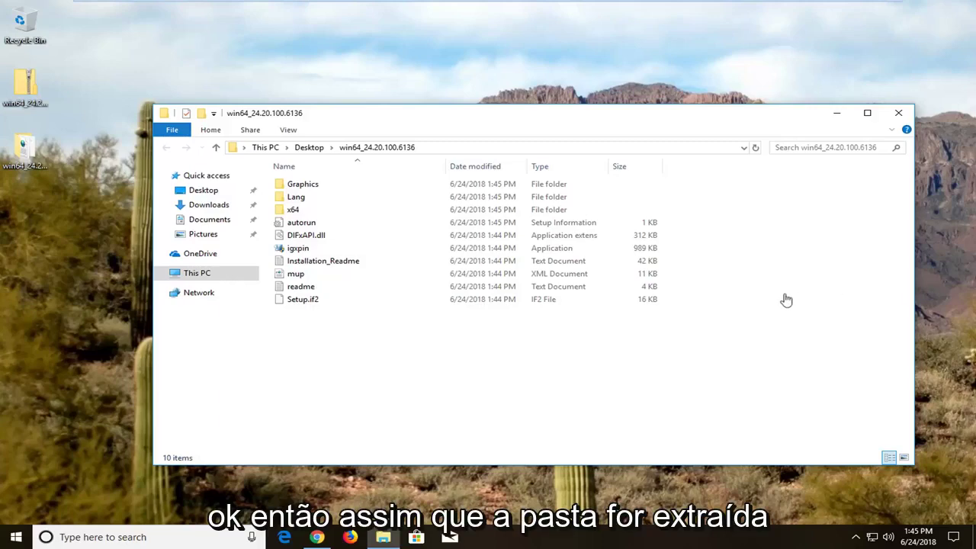
{"action": "left_click", "coordinate": [900, 116]}
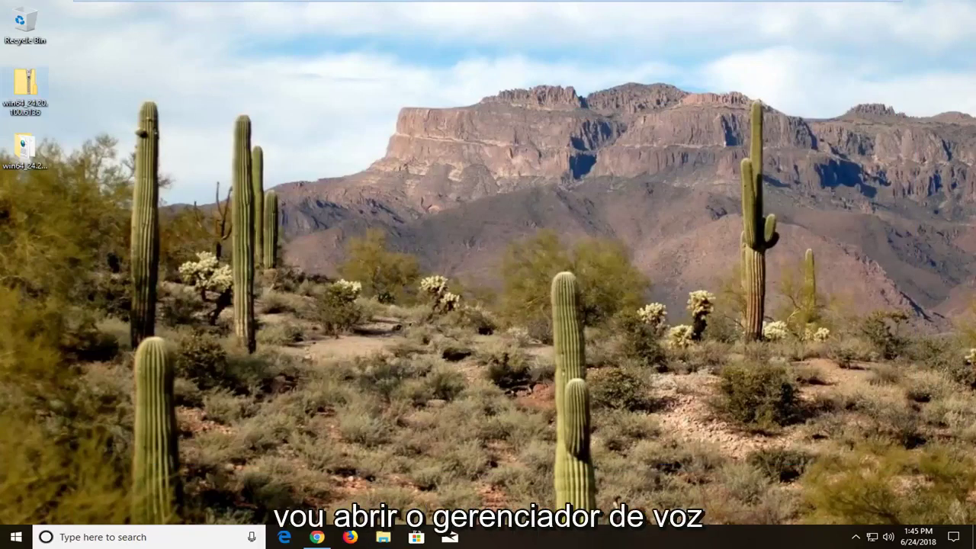
Search Windows for "device manager", open Device Manager and move its window toward the middle of the desktop
{"action": "left_click", "coordinate": [15, 537]}
{"action": "type", "text": "device manager"}
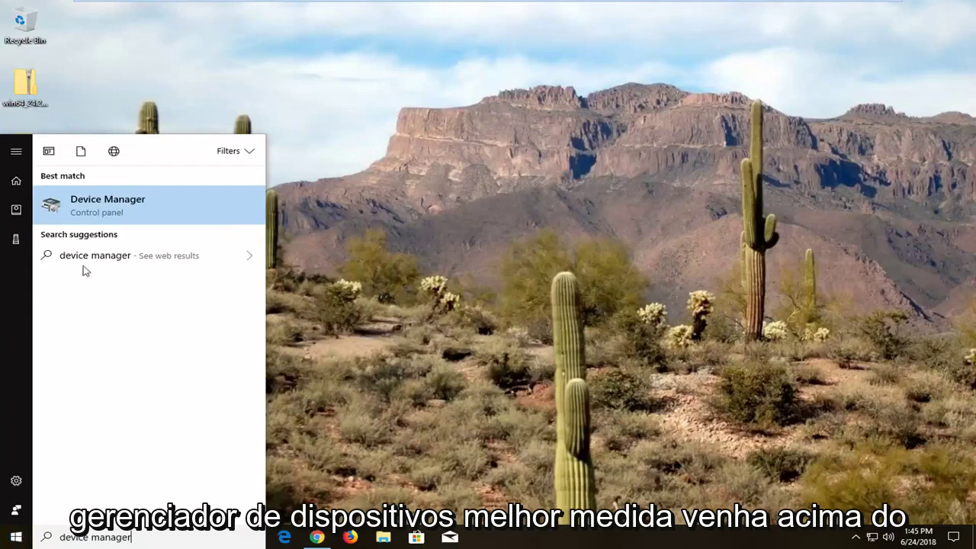
{"action": "left_click", "coordinate": [92, 203]}
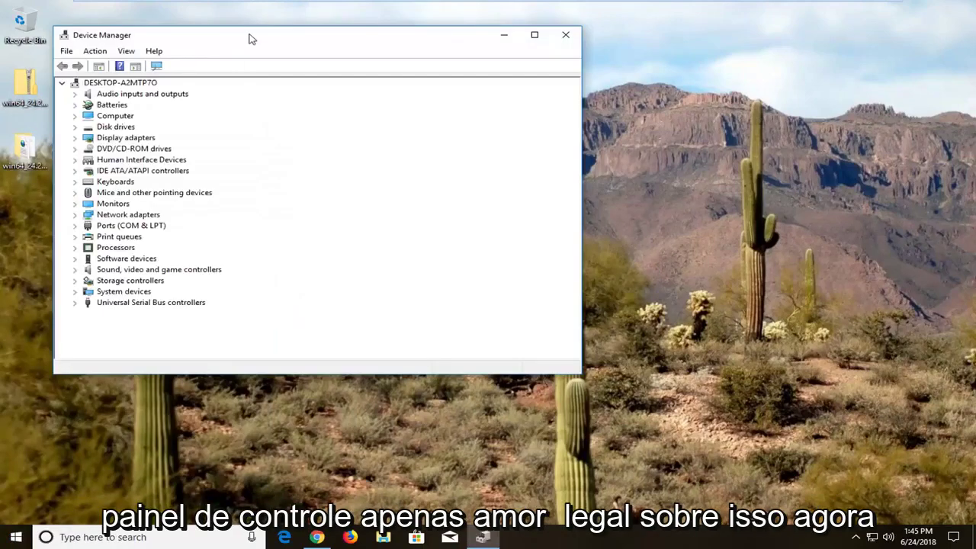
{"action": "left_click_drag", "start_coordinate": [249, 37], "coordinate": [462, 63]}
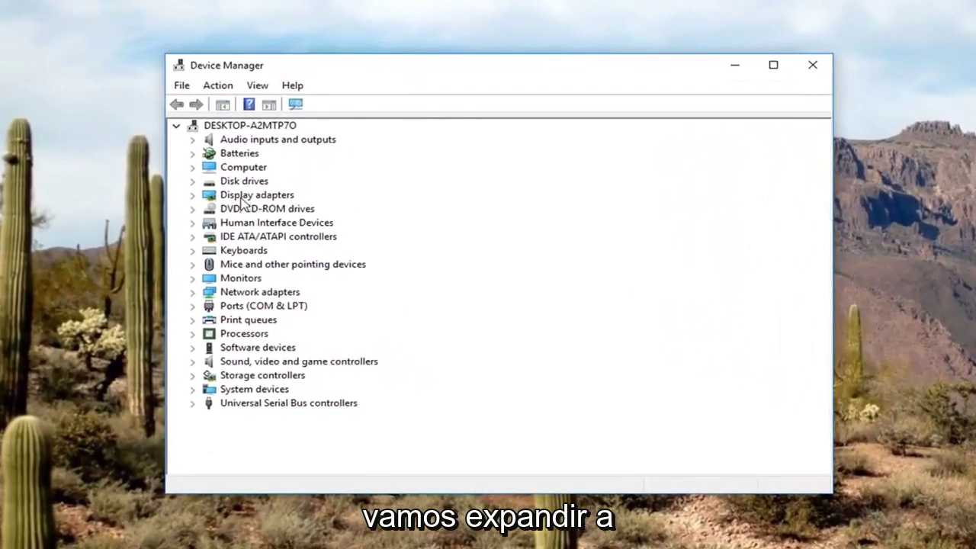
Expand Display adapters and open the driver properties of the VMware SVGA 3D adapter
{"action": "left_click", "coordinate": [239, 197]}
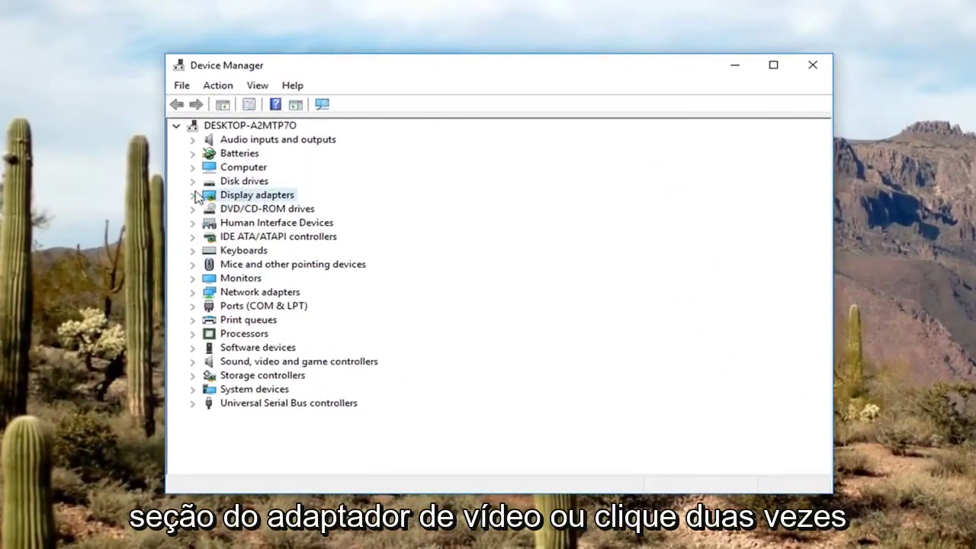
{"action": "left_click", "coordinate": [193, 195]}
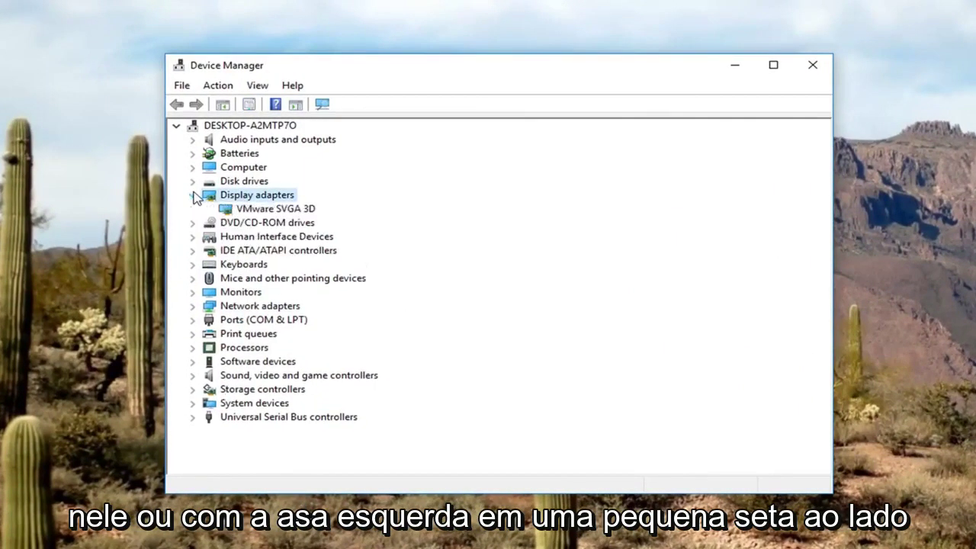
{"action": "left_click", "coordinate": [248, 212]}
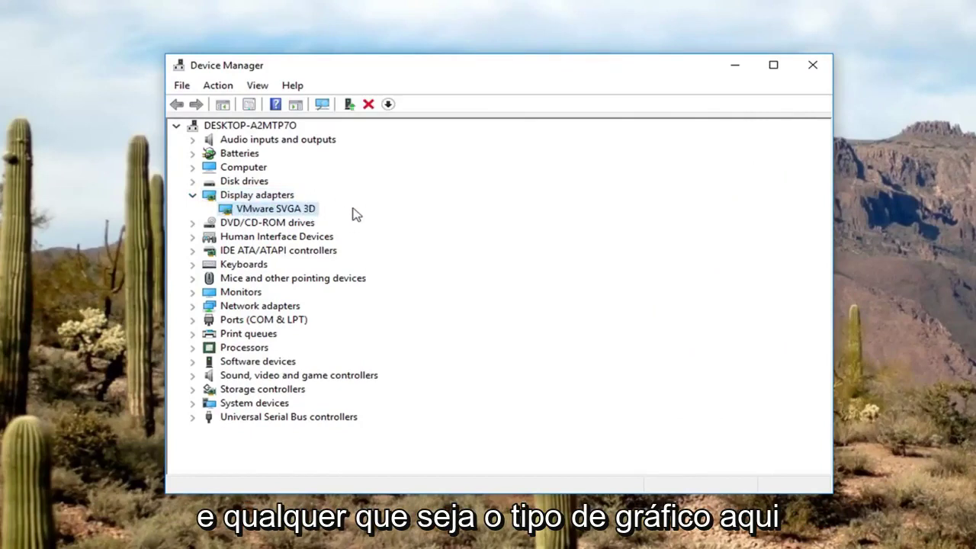
{"action": "right_click", "coordinate": [275, 210]}
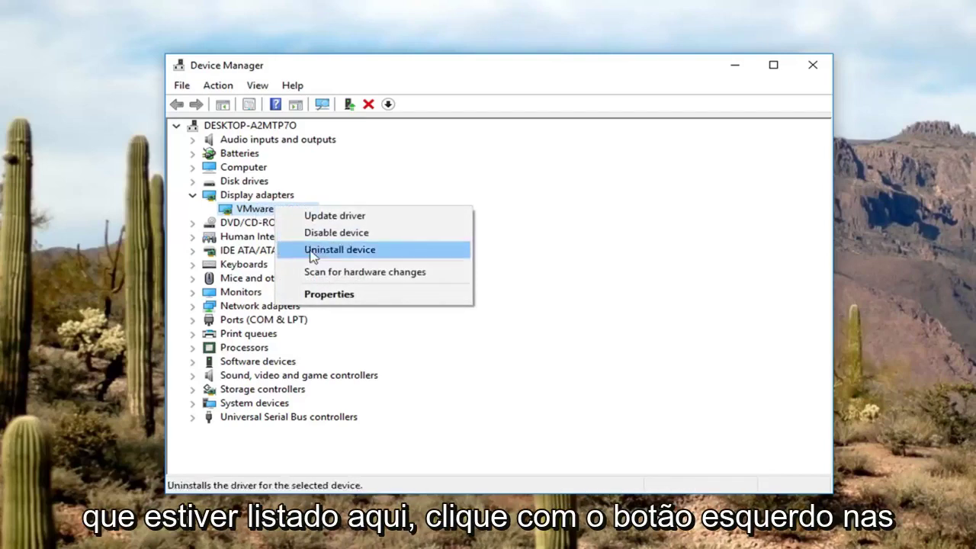
{"action": "left_click", "coordinate": [309, 295]}
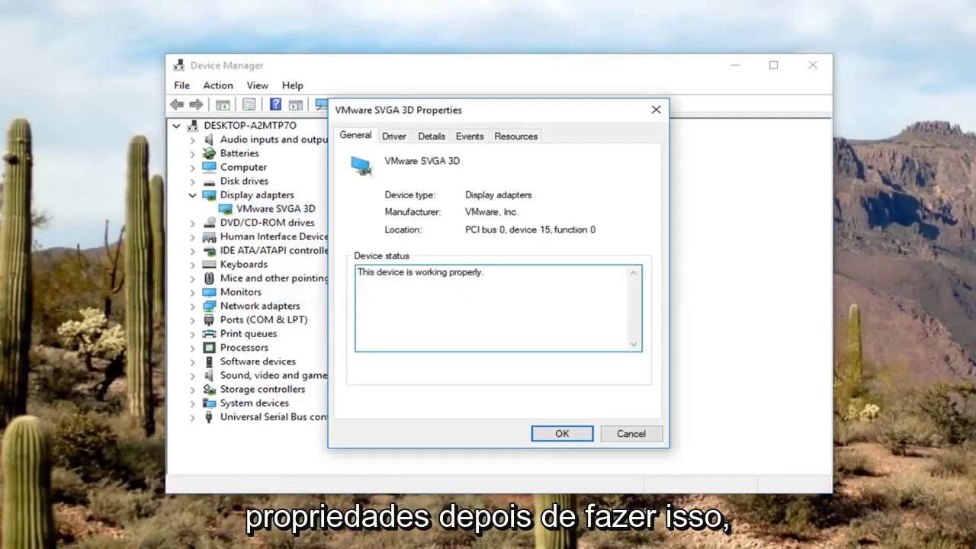
{"action": "left_click", "coordinate": [390, 138]}
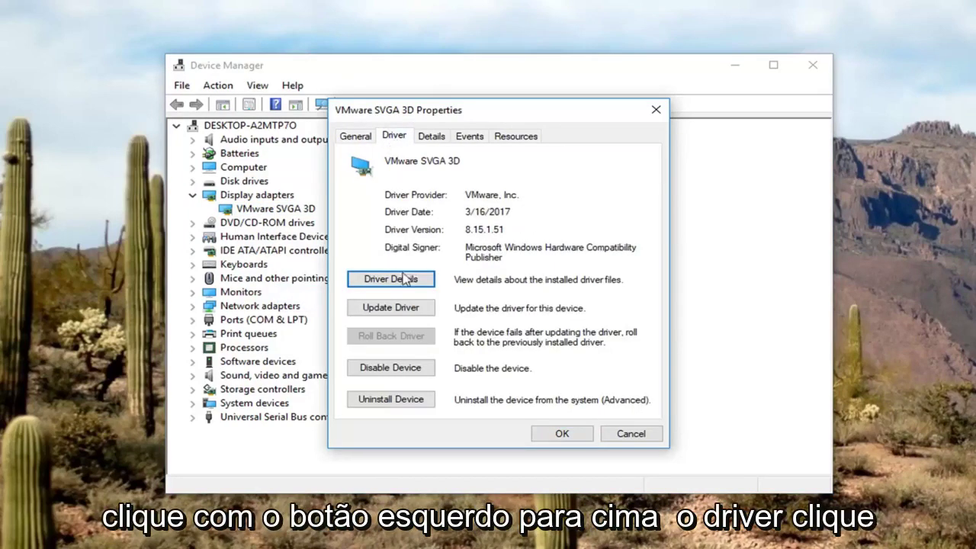
Start a manual driver update for the adapter, choosing from the available drivers list and installing from disk
{"action": "left_click", "coordinate": [393, 307]}
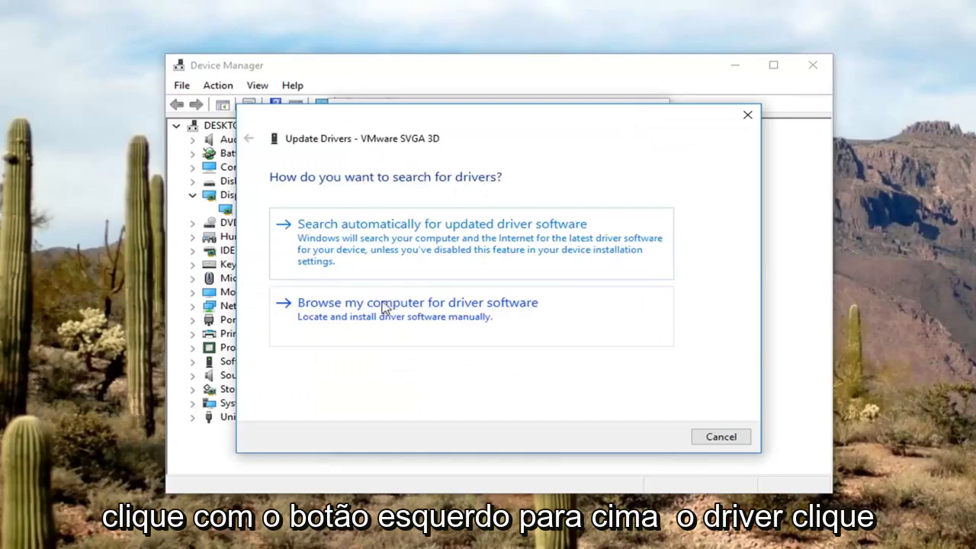
{"action": "left_click", "coordinate": [449, 316]}
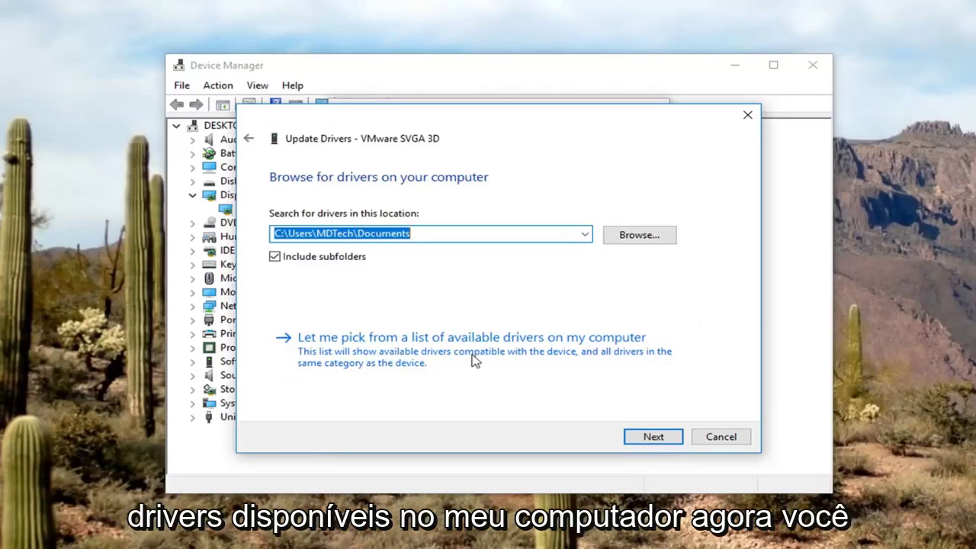
{"action": "left_click", "coordinate": [442, 355]}
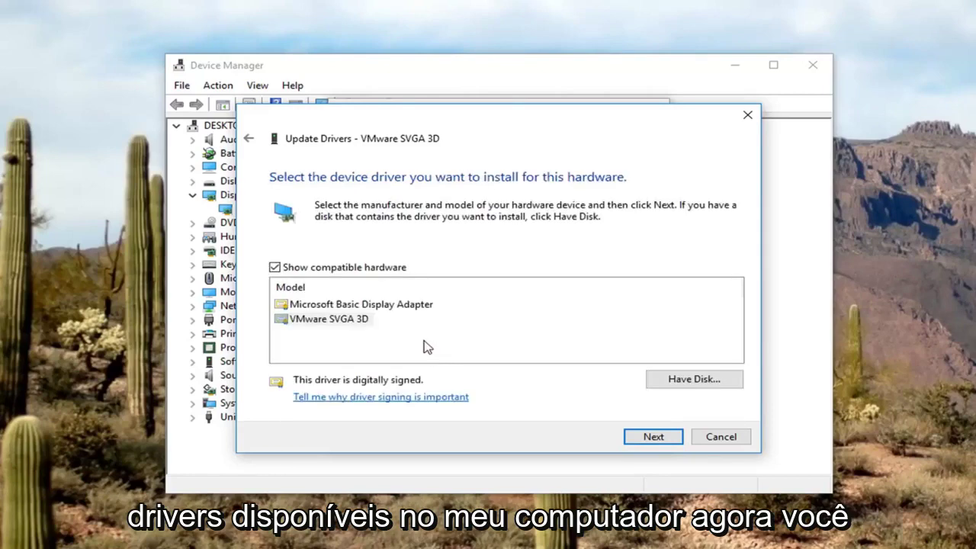
{"action": "left_click", "coordinate": [694, 381]}
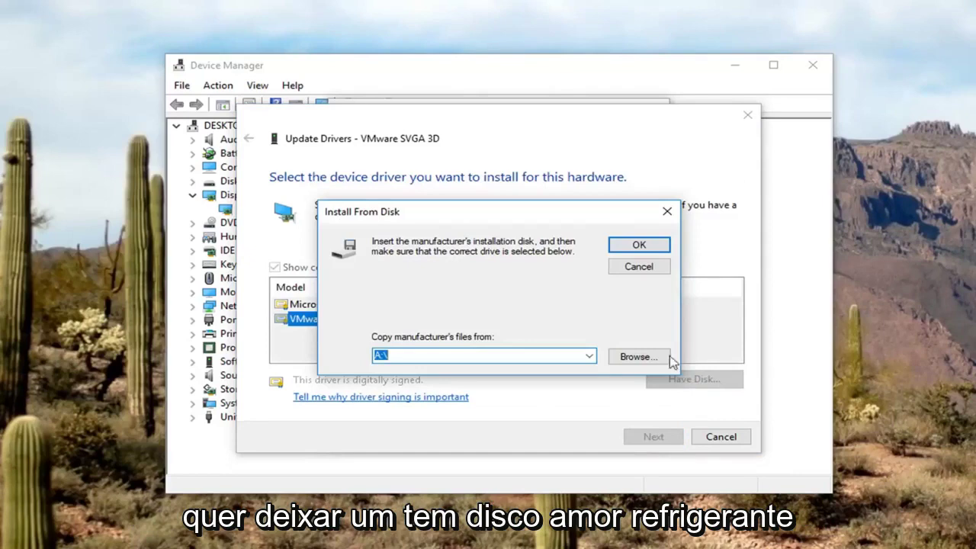
Browse to the Graphics folder inside the desktop's win64_24.20.100.6136 folder and select the igdlh64 setup information file
{"action": "left_click", "coordinate": [630, 357]}
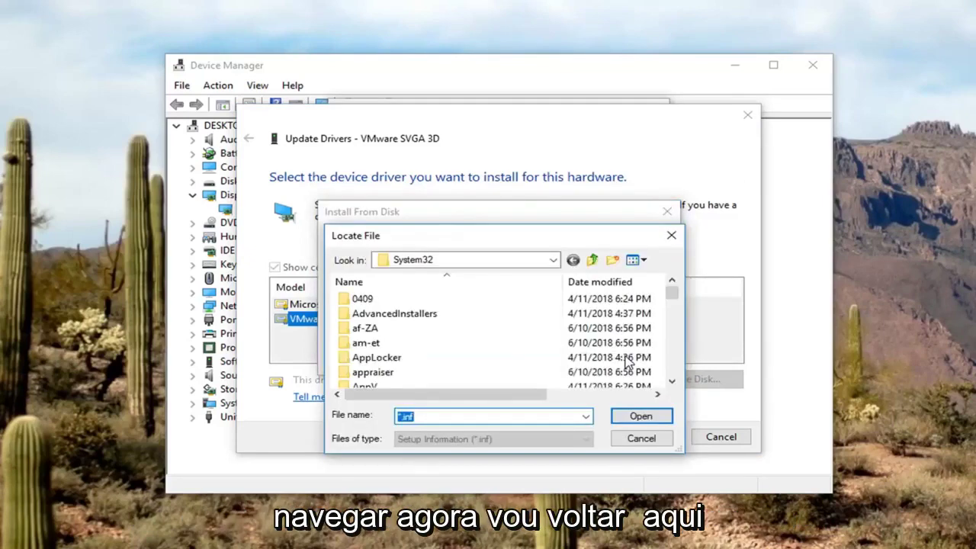
{"action": "left_click", "coordinate": [553, 260]}
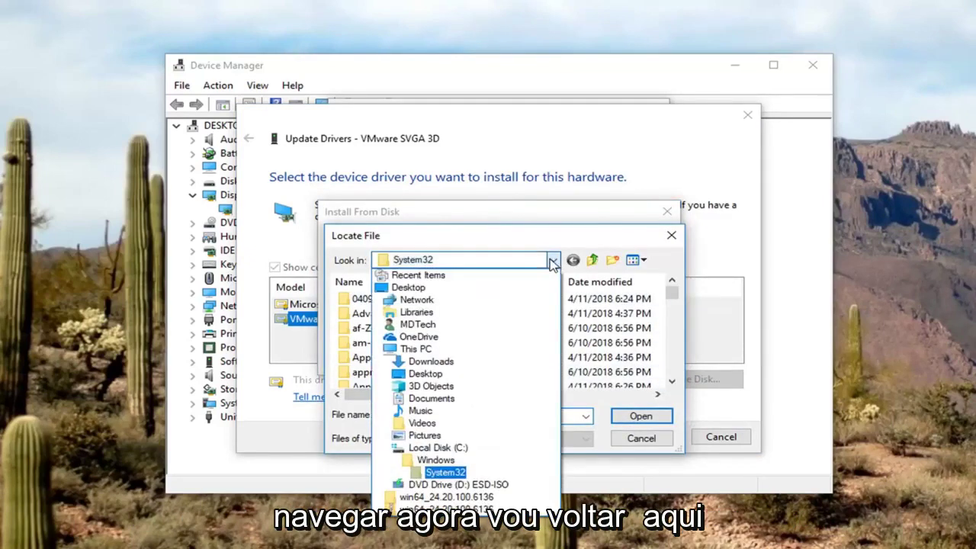
{"action": "left_click", "coordinate": [552, 260]}
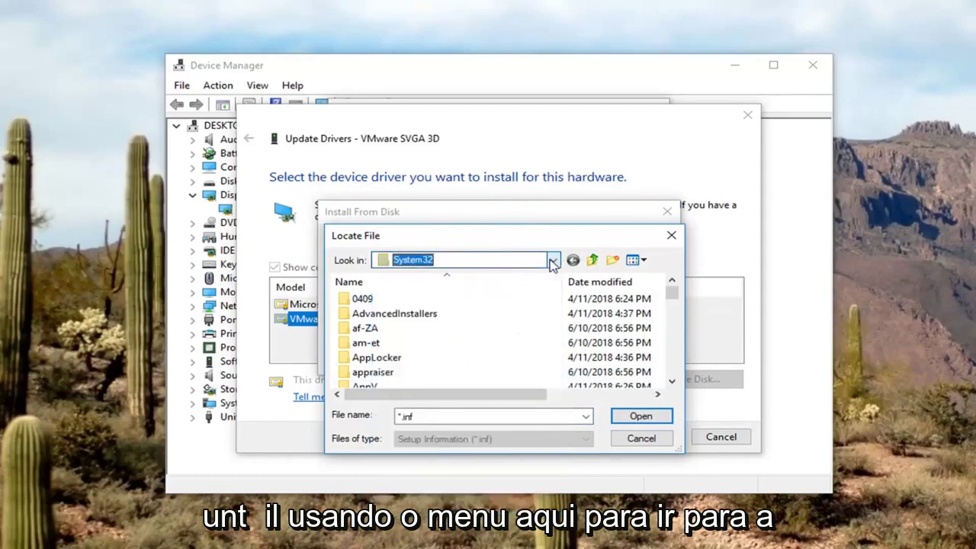
{"action": "left_click", "coordinate": [553, 260]}
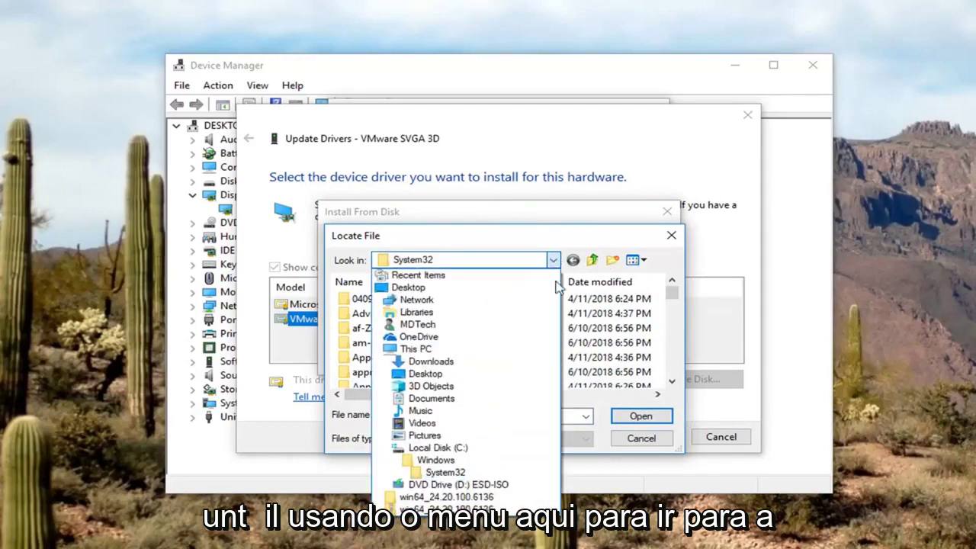
{"action": "left_click", "coordinate": [410, 289]}
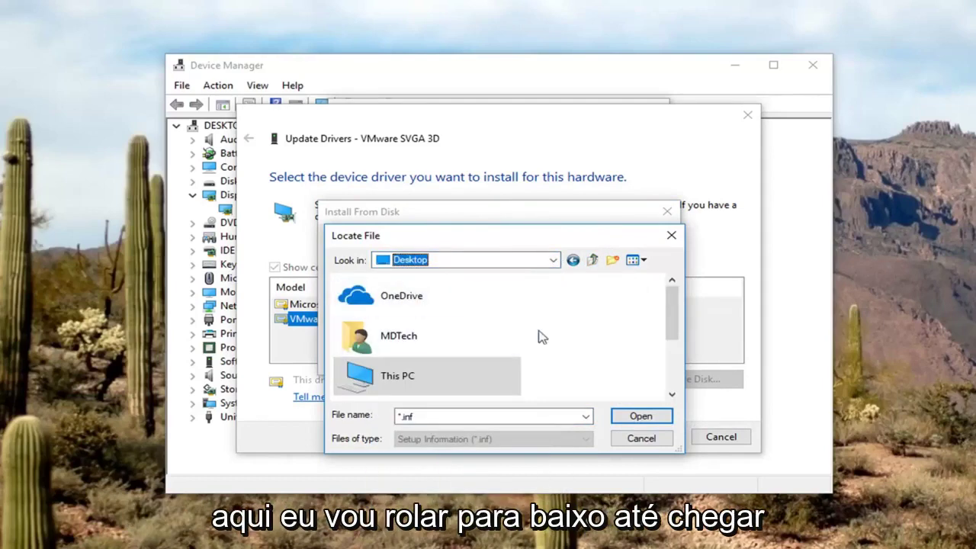
{"action": "scroll", "coordinate": [633, 336], "scroll_direction": "down", "scroll_amount": 3}
{"action": "scroll", "coordinate": [481, 362], "scroll_direction": "up", "scroll_amount": 3}
{"action": "scroll", "coordinate": [480, 361], "scroll_direction": "down", "scroll_amount": 3}
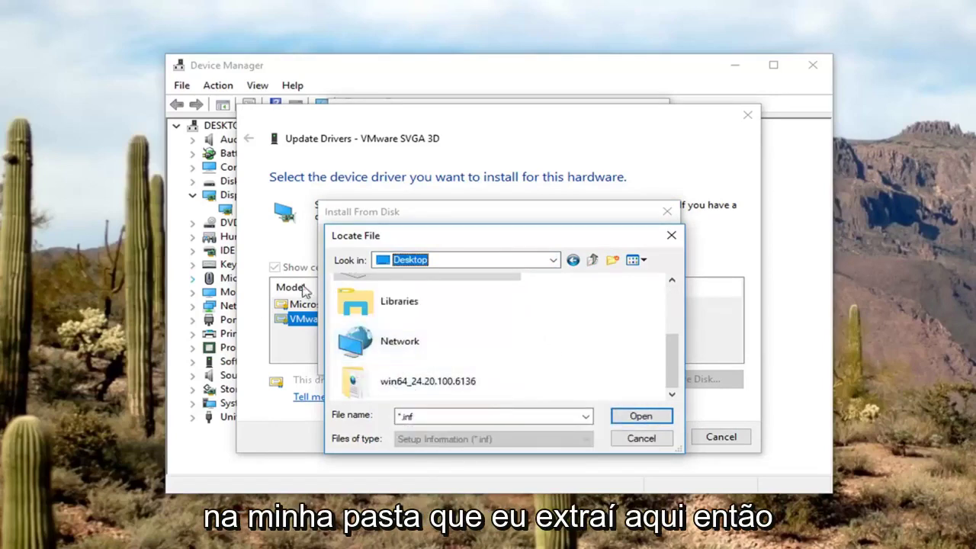
{"action": "double_click", "coordinate": [392, 381]}
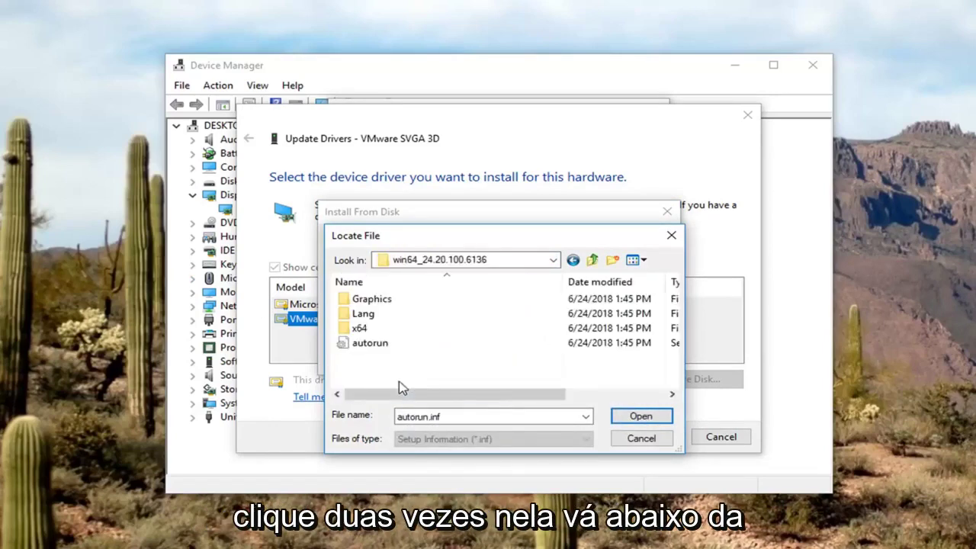
{"action": "double_click", "coordinate": [366, 299]}
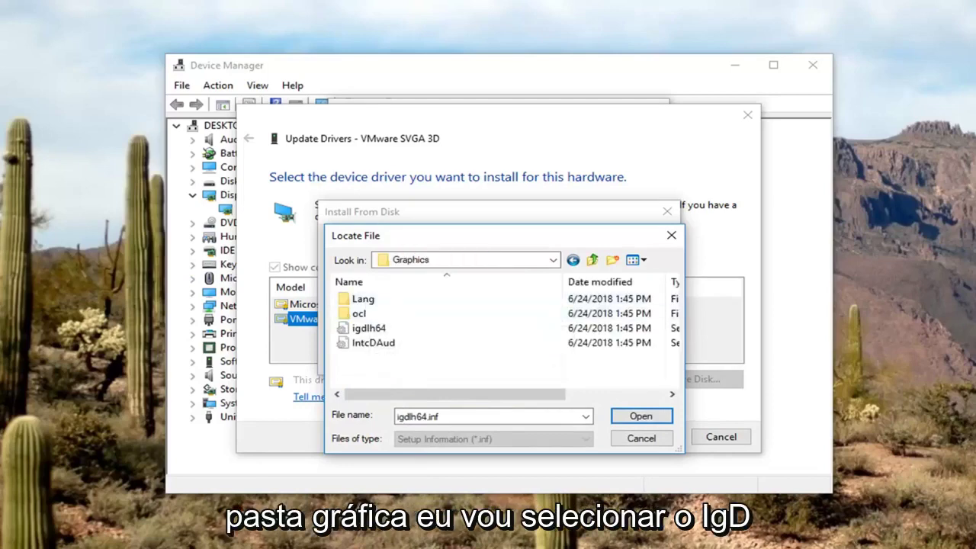
{"action": "left_click", "coordinate": [360, 330]}
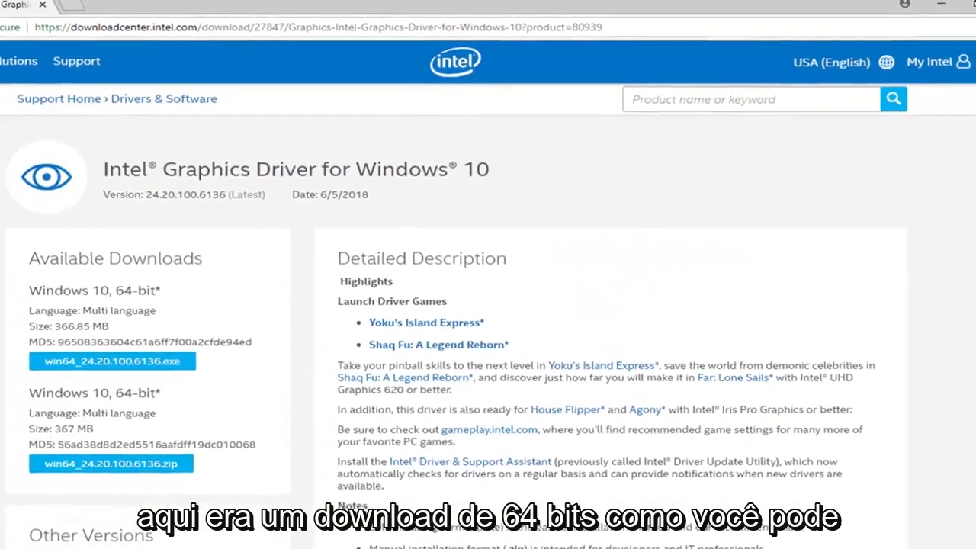
Review the available downloads on the Intel driver page in Chrome and return to the Locate File dialog
{"action": "scroll", "coordinate": [221, 420], "scroll_direction": "down", "scroll_amount": 3}
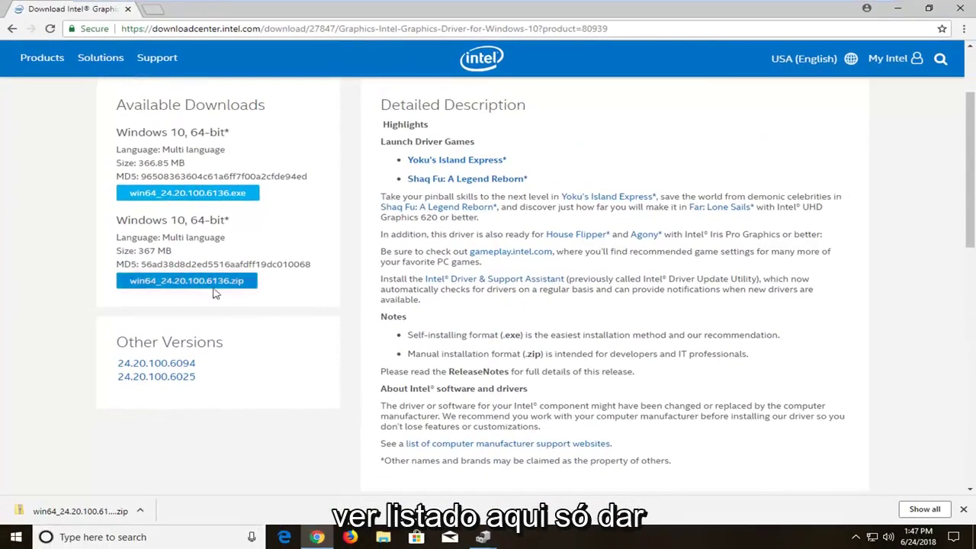
{"action": "left_click", "coordinate": [896, 13]}
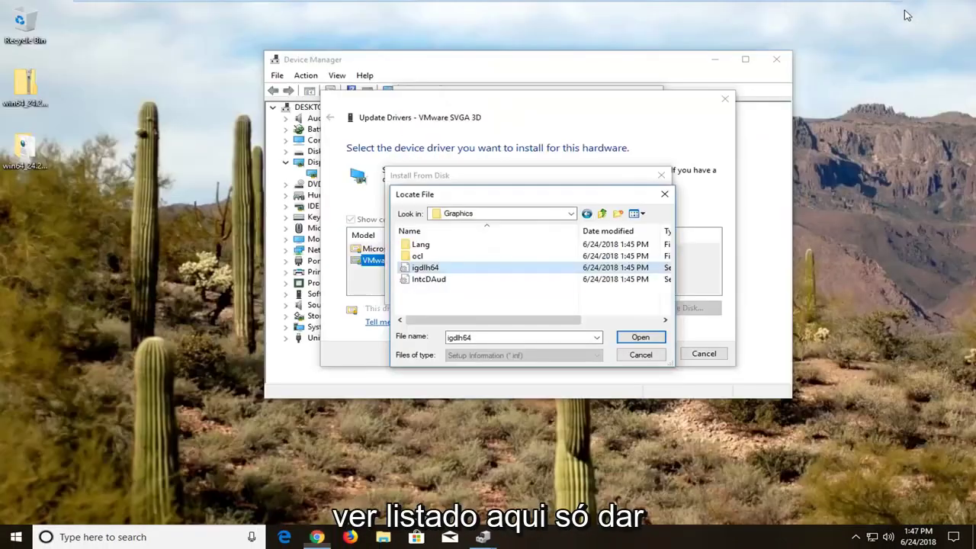
{"action": "left_click_drag", "start_coordinate": [492, 196], "coordinate": [479, 182]}
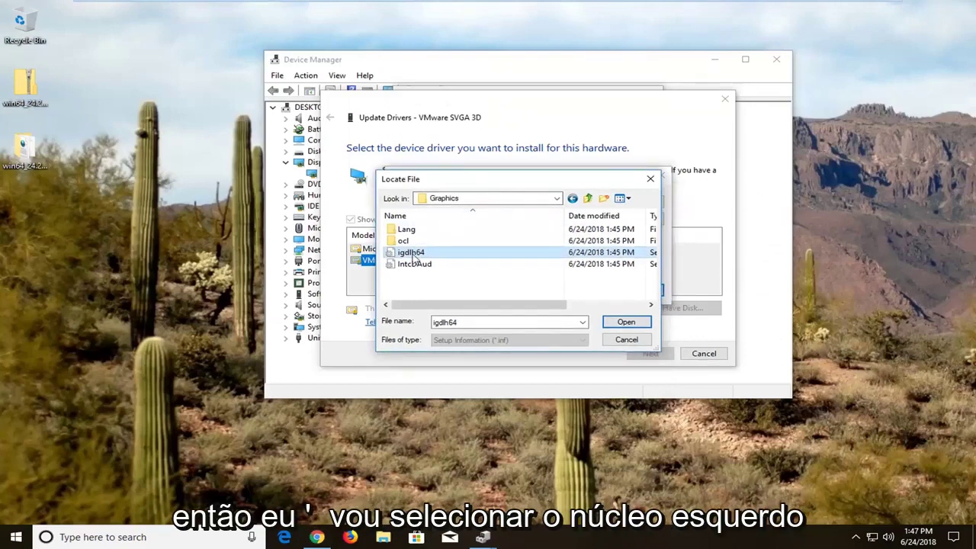
Try to load the selected igdlh64 setup information file as the adapter's driver from disk and dismiss the resulting message
{"action": "left_click", "coordinate": [625, 323]}
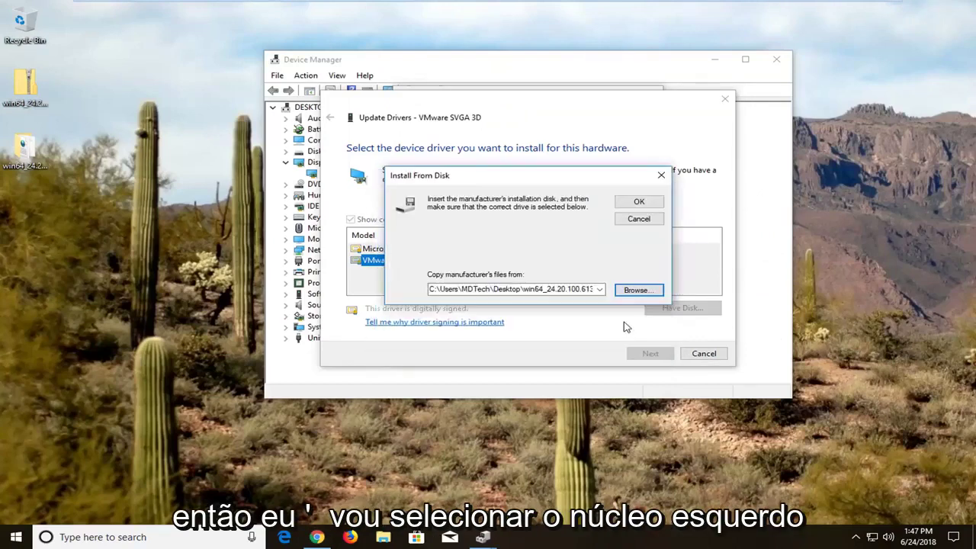
{"action": "left_click", "coordinate": [635, 201]}
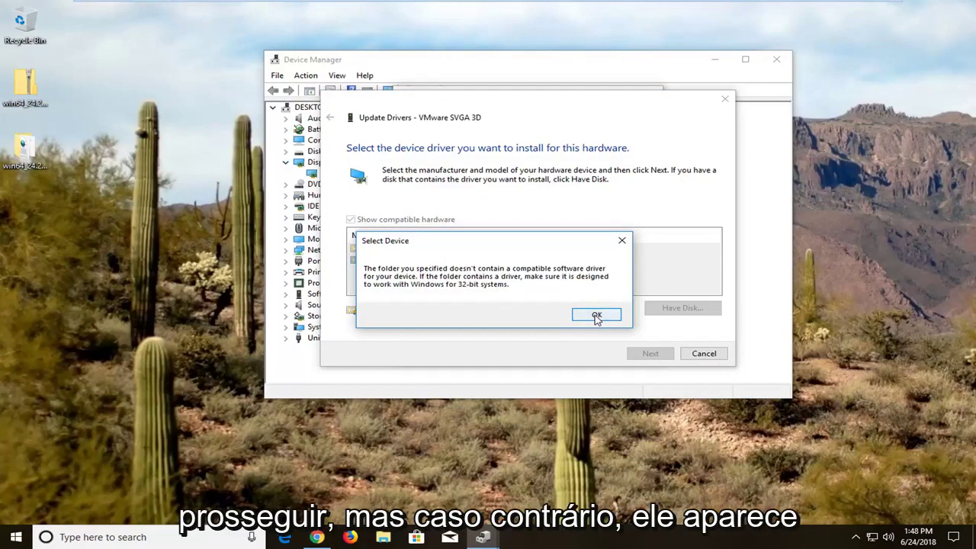
{"action": "key", "text": "Return"}
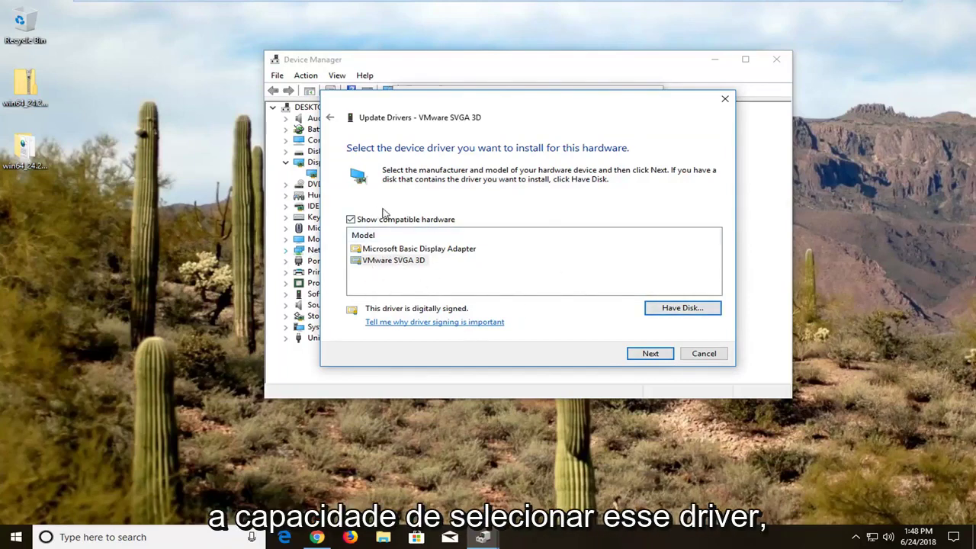
{"action": "left_click_drag", "start_coordinate": [372, 113], "coordinate": [493, 164]}
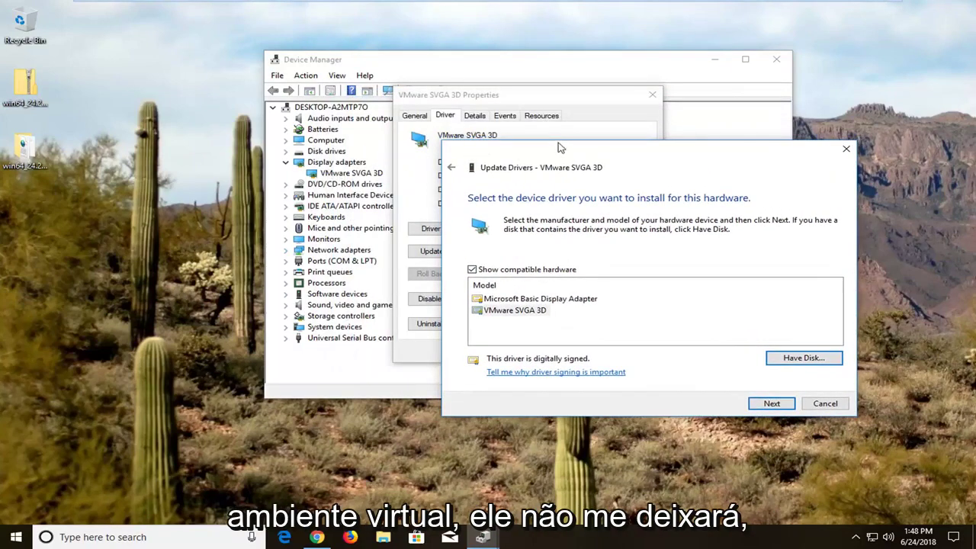
{"action": "left_click_drag", "start_coordinate": [562, 148], "coordinate": [410, 108]}
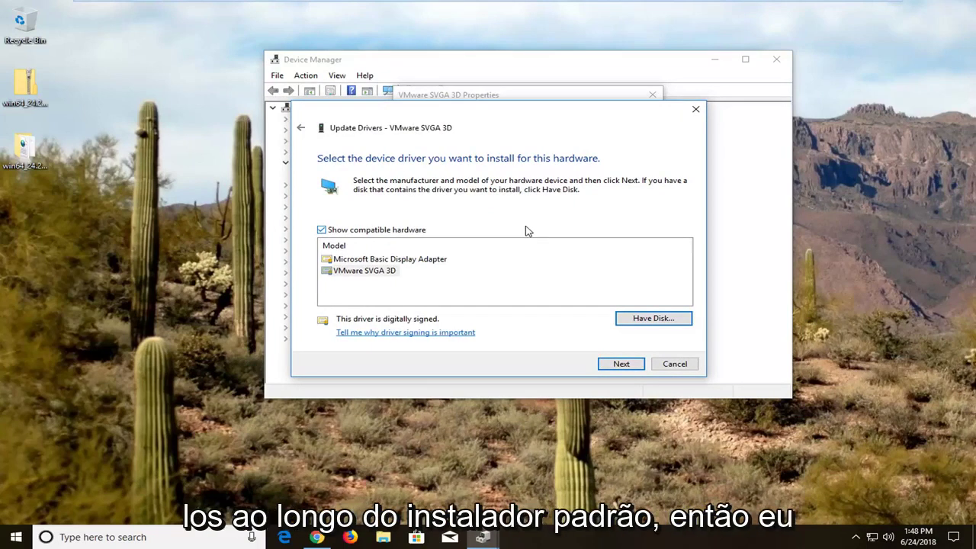
Close the driver update wizard, the VMware SVGA 3D properties and Device Manager
{"action": "left_click", "coordinate": [695, 109]}
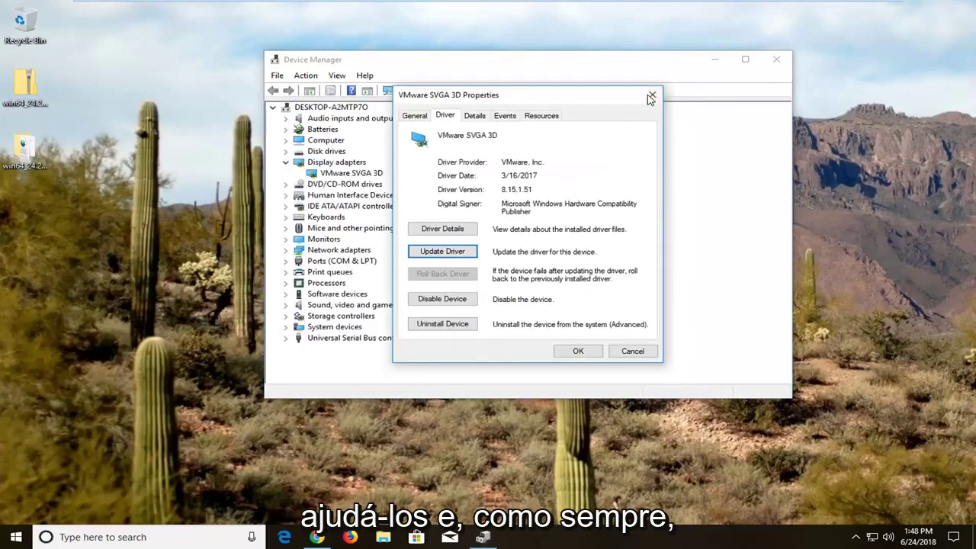
{"action": "left_click", "coordinate": [652, 94]}
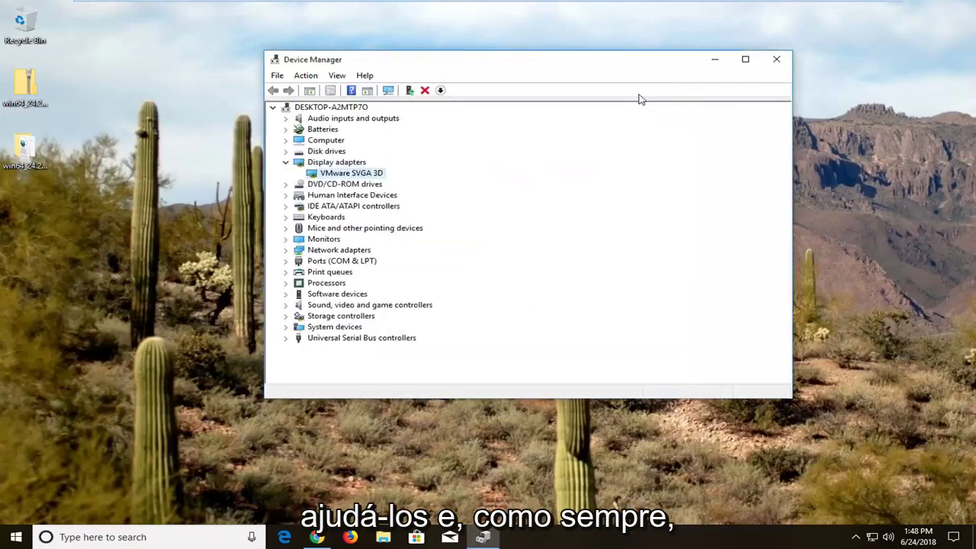
{"action": "left_click", "coordinate": [776, 60]}
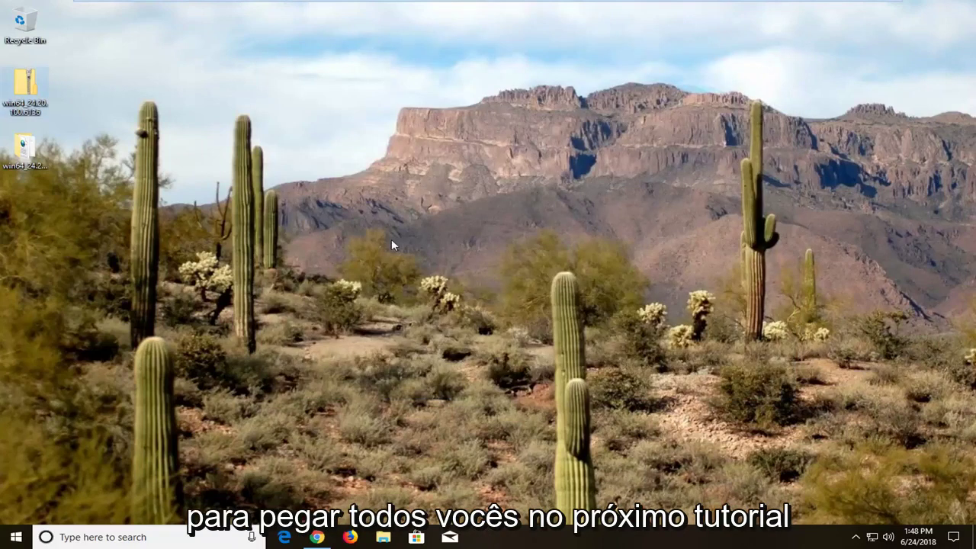